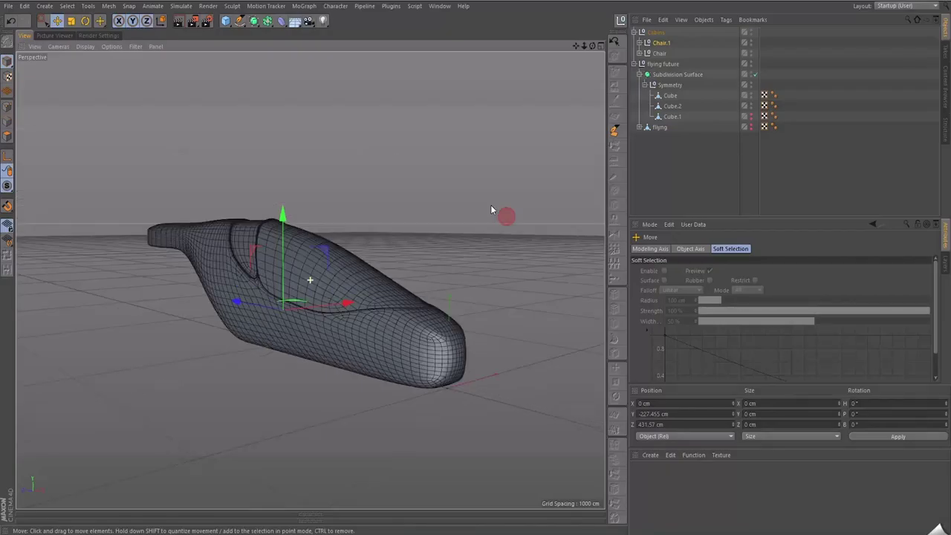
Orbit the Perspective view around the flying-car body to show its open cockpit and seats.
left_click_drag(490, 205, 502, 223, "alt")
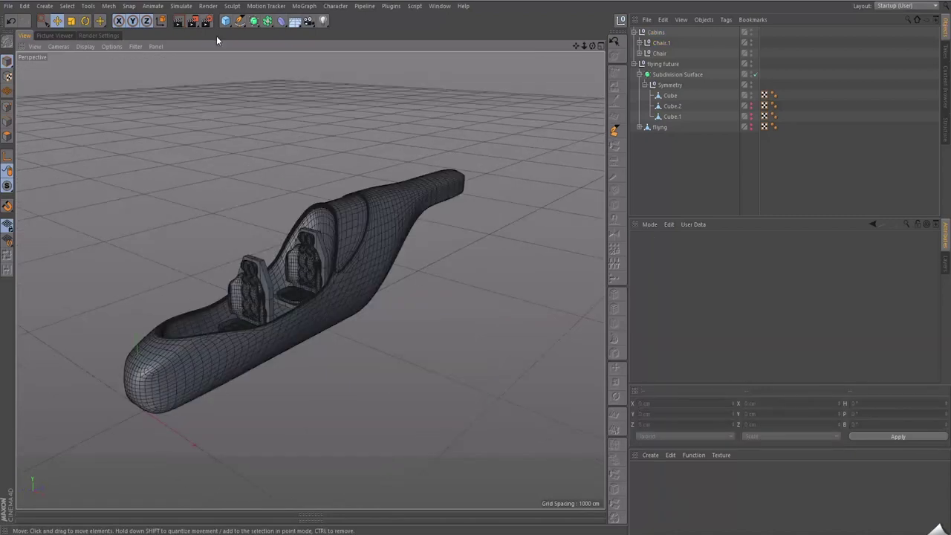
Set a 116.24 × 200 × 161.763 cm cube in the cockpit nose as editable polygons.
left_click_drag(332, 326, 317, 357, "alt")
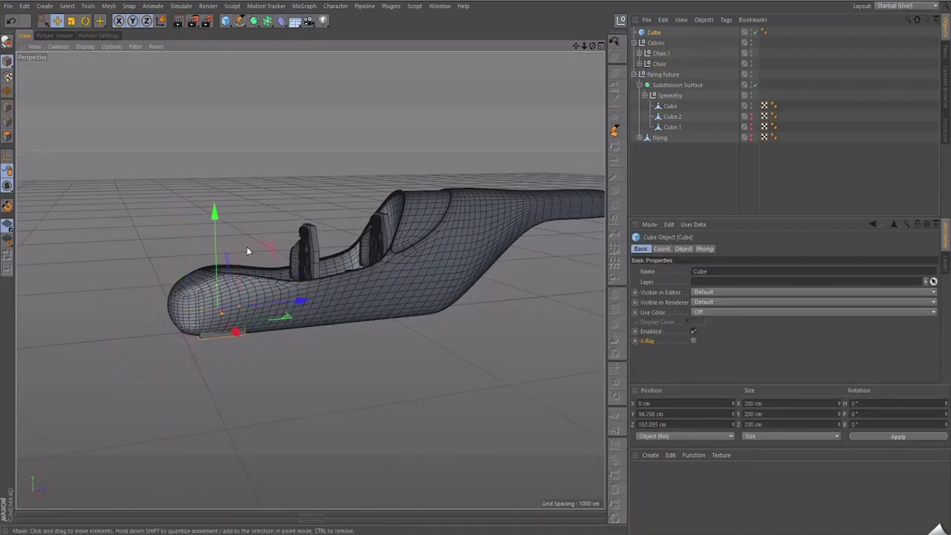
mouse_move(217, 214)
left_mouse_down("alt")
mouse_move(208, 242)
mouse_move(304, 239)
mouse_move(291, 210)
mouse_move(401, 231)
mouse_move(209, 214)
left_mouse_up("alt")
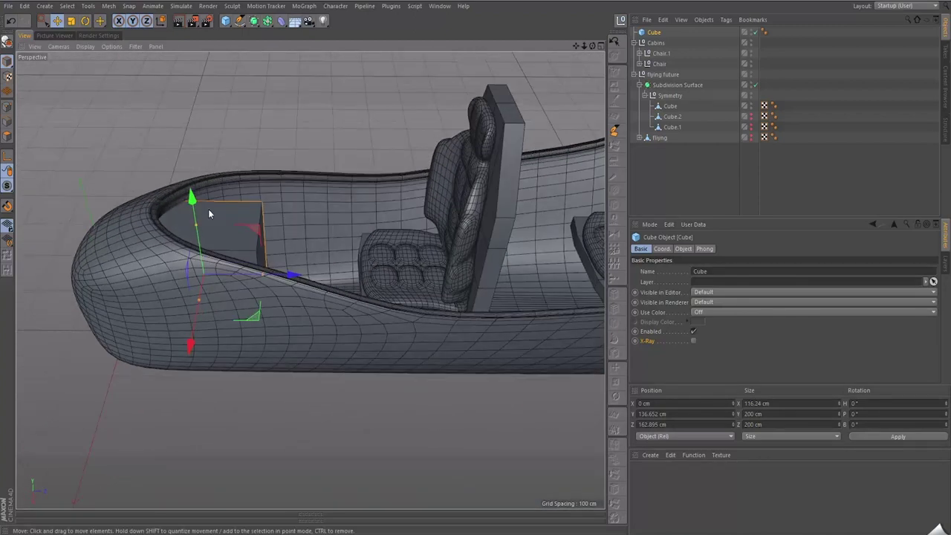
mouse_move(355, 246)
left_mouse_down("alt")
mouse_move(367, 216)
mouse_move(306, 223)
mouse_move(304, 272)
mouse_move(250, 210)
mouse_move(343, 266)
mouse_move(365, 206)
mouse_move(223, 148)
left_mouse_up("alt")
key("c")
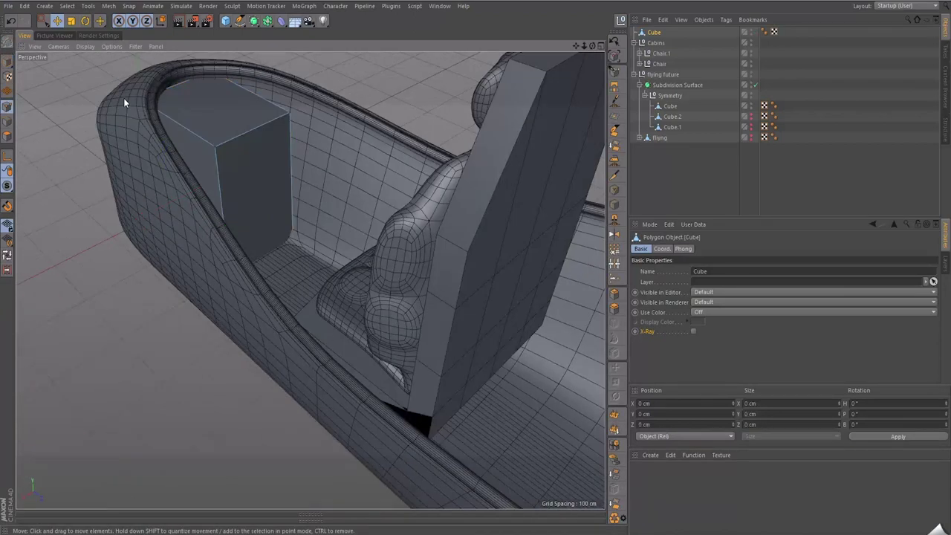
key("0")
left_click_drag(124, 97, 339, 218, "alt")
Extrude a side face of the box and shrink it slightly.
left_click(260, 215)
mouse_move(260, 215)
left_mouse_down("alt")
mouse_move(435, 247)
mouse_move(336, 303)
mouse_move(388, 263)
mouse_move(470, 282)
mouse_move(318, 283)
left_mouse_up("alt")
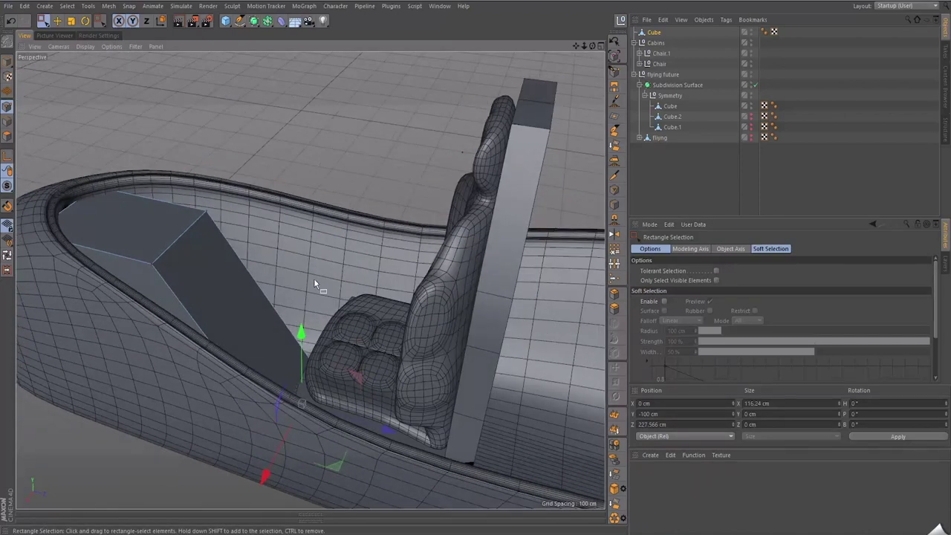
left_click(238, 312)
right_click(287, 223)
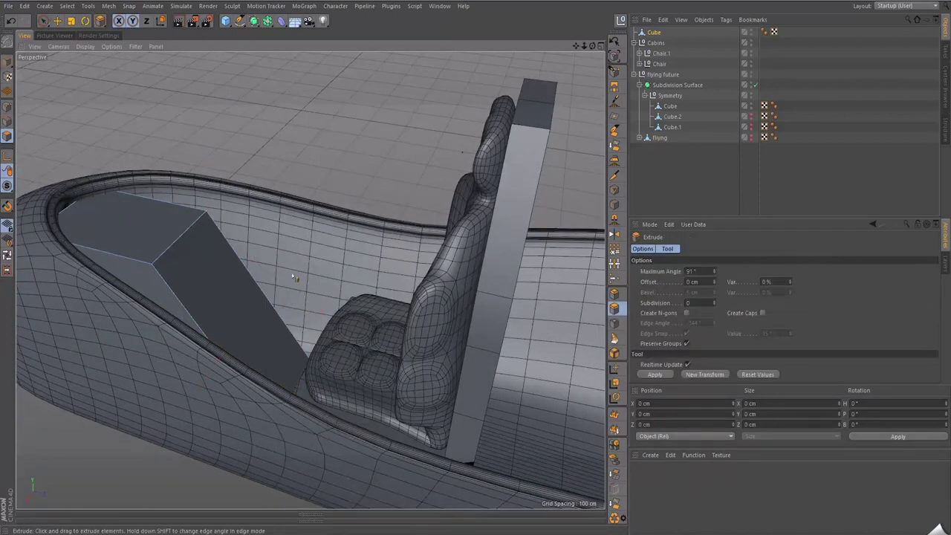
left_click(320, 307)
key("t")
left_click_drag(189, 248, 192, 254)
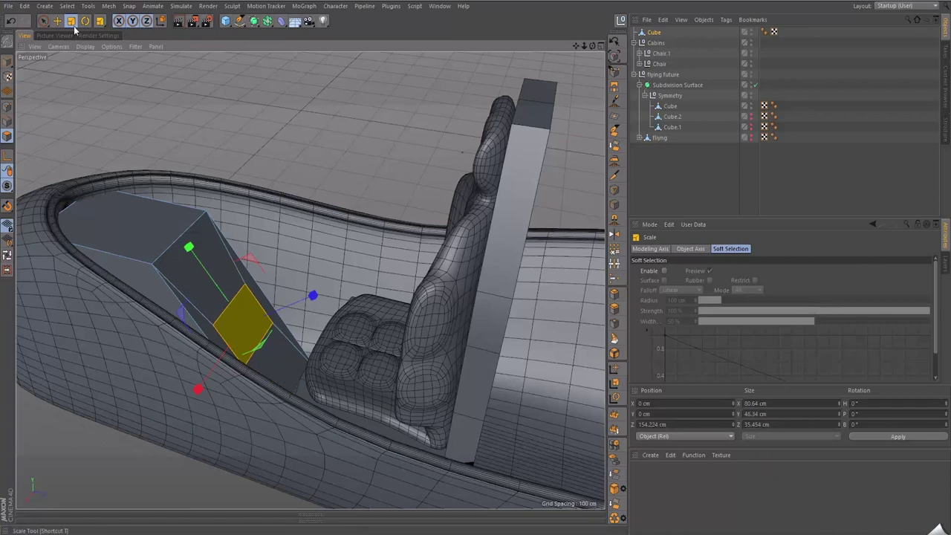
Extrude the face outward into an arm, inset it, and extrude it further.
right_click(356, 223)
left_click(386, 312)
left_click_drag(386, 312, 446, 312)
left_click_drag(266, 337, 216, 189, "alt")
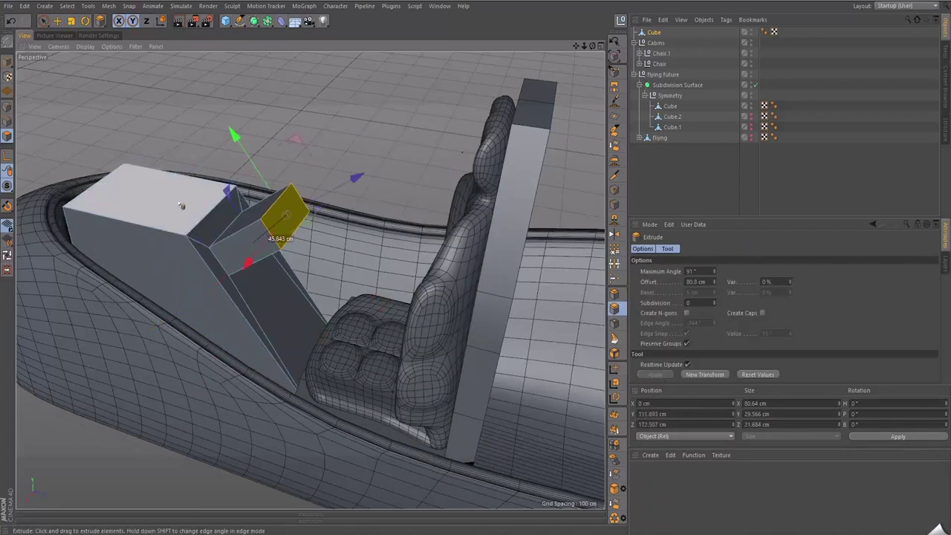
right_click(312, 172)
left_click(359, 310)
key("d")
mouse_move(349, 265)
left_mouse_down()
mouse_move(371, 252)
mouse_move(298, 223)
left_mouse_up()
Tilt the arm's end face upward and extrude it into a new segment.
left_click(87, 25)
left_click_drag(319, 149, 331, 179)
right_click(432, 223)
left_click(498, 347)
left_click_drag(311, 222, 334, 216)
mouse_move(334, 216)
left_mouse_down("alt")
mouse_move(336, 312)
mouse_move(379, 312)
mouse_move(361, 318)
left_mouse_up("alt")
Inset the arm's end face, extrude it again, and scale it.
key("i")
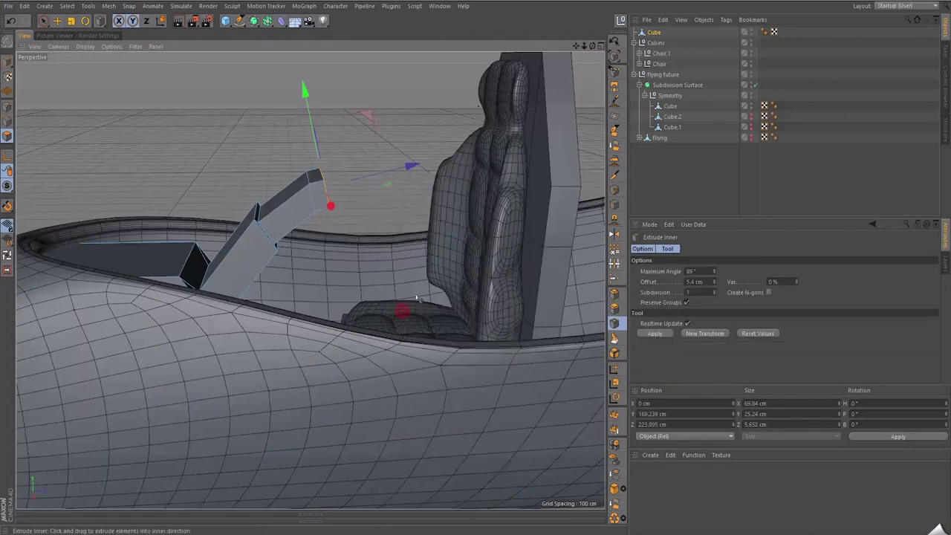
left_click_drag(385, 270, 477, 292, "alt")
left_click_drag(223, 238, 258, 236)
right_click(315, 95)
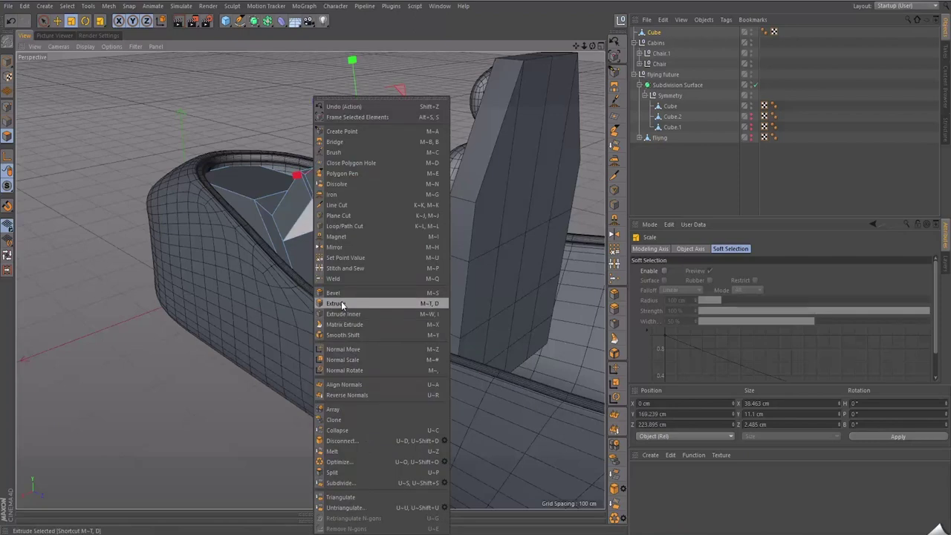
left_click(350, 304)
key("t")
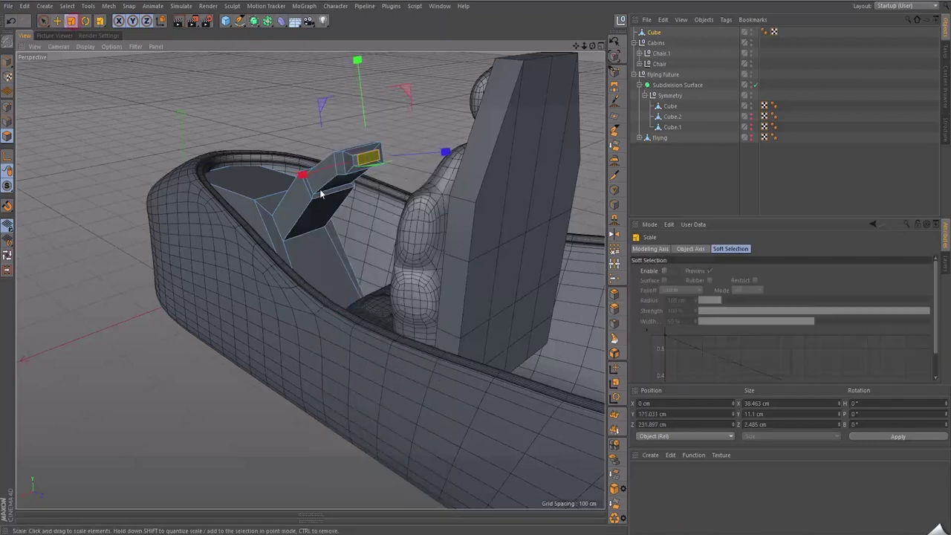
left_click_drag(366, 257, 283, 211, "alt")
key("d")
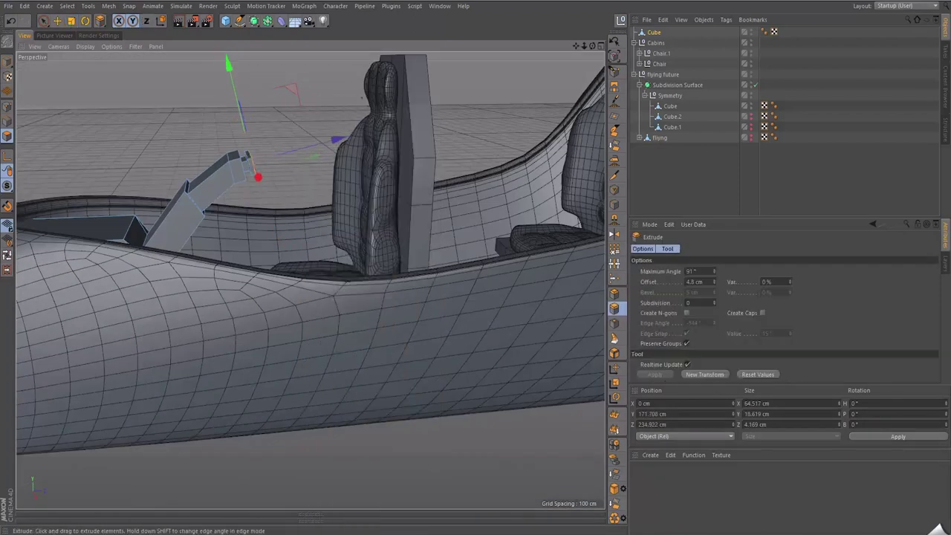
In the side wireframe view, box-select the points at the arm's end.
scroll(314, 233, "up", 3)
scroll(314, 233, "down", 5)
key("F3")
left_click_drag(43, 21, 82, 55)
left_click_drag(177, 215, 294, 328)
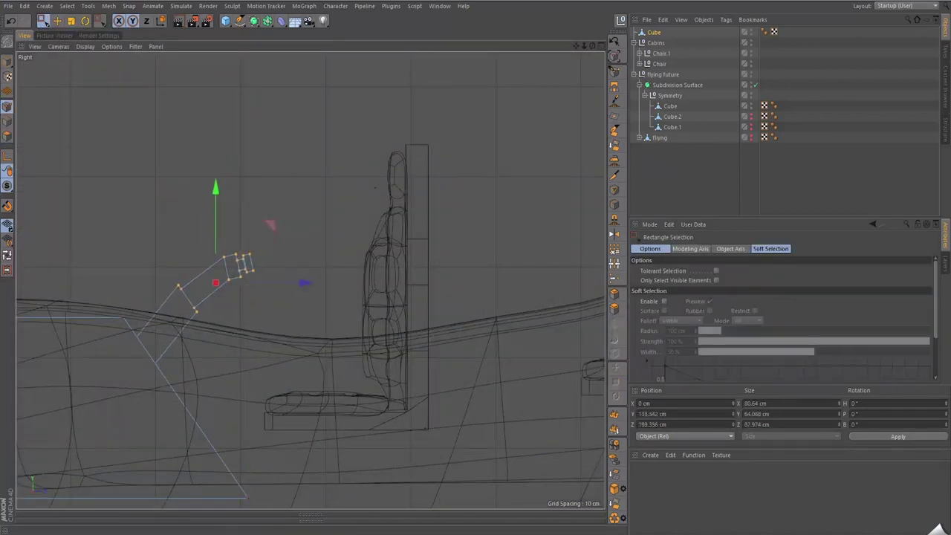
key("F1")
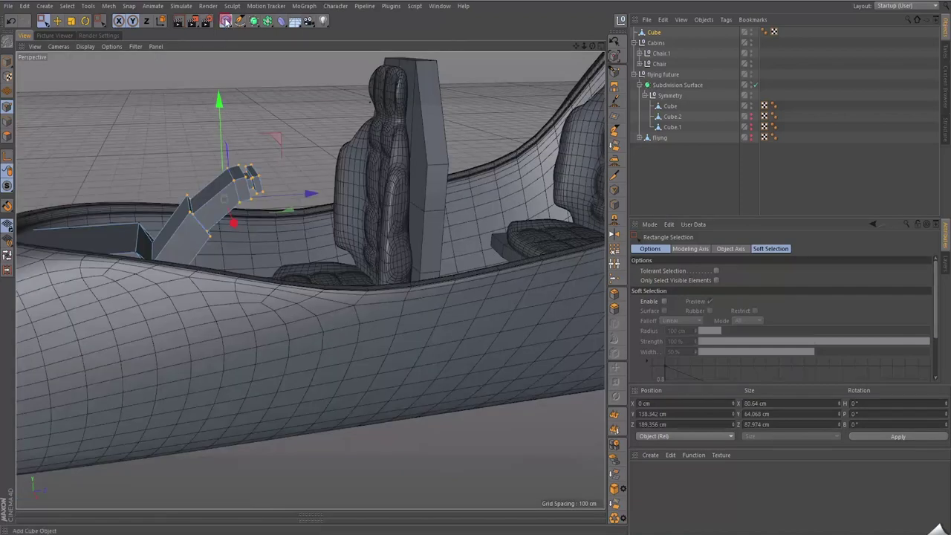
Add a thin 50 cm-radius cylinder disc at the column end, tilted toward the driver's seat.
left_click_drag(225, 21, 411, 54)
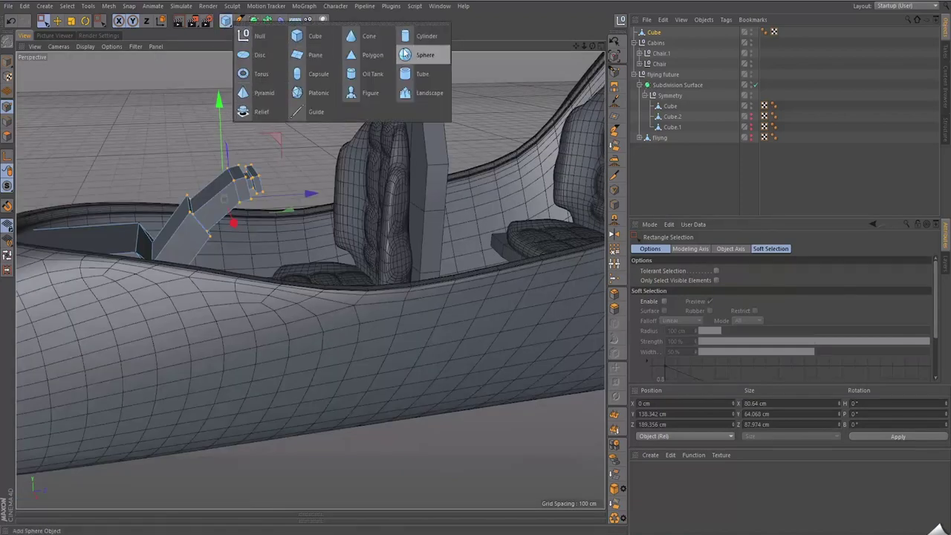
left_click(416, 40)
mouse_move(85, 320)
left_mouse_down()
mouse_move(378, 207)
mouse_move(444, 219)
mouse_move(316, 200)
mouse_move(386, 227)
left_mouse_up()
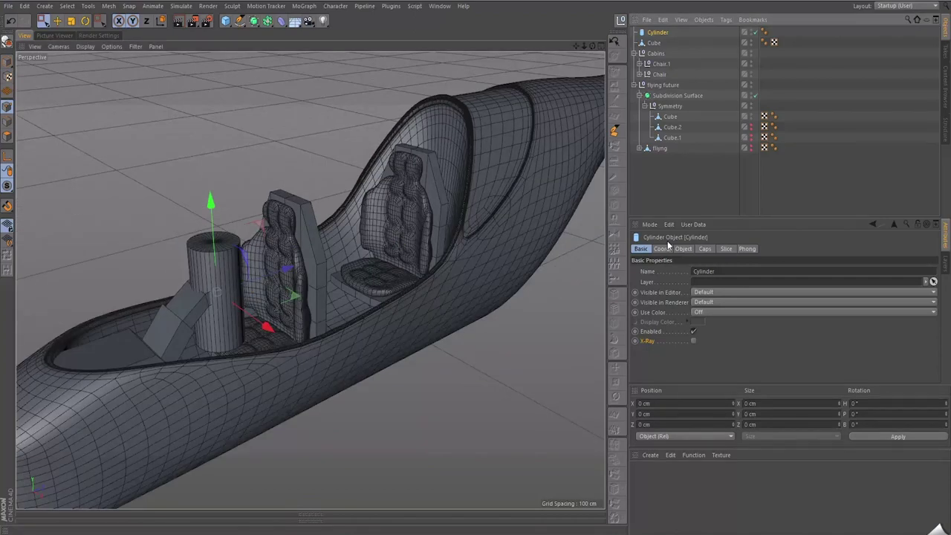
left_click(682, 249)
mouse_move(276, 283)
left_mouse_down()
mouse_move(229, 287)
mouse_move(334, 228)
mouse_move(226, 210)
left_mouse_up()
key("r")
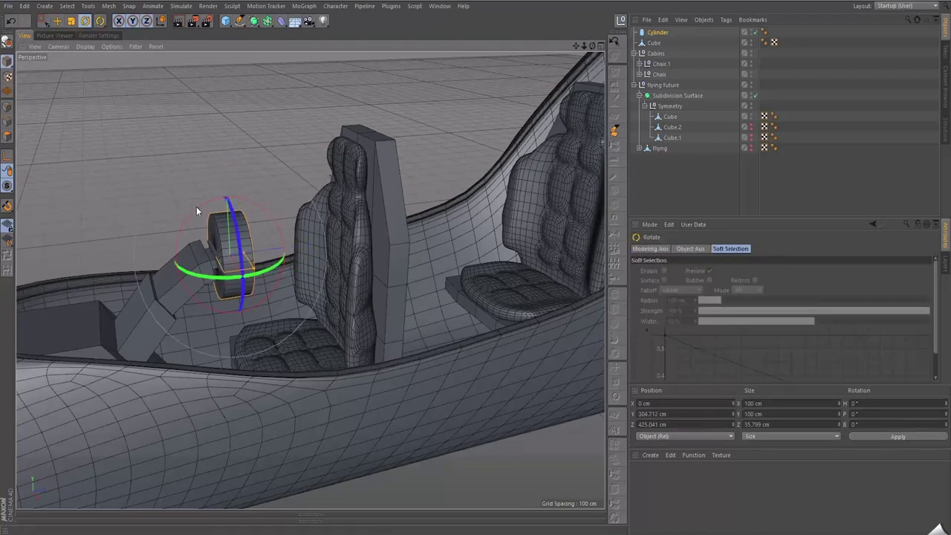
mouse_move(238, 255)
left_mouse_down("alt")
mouse_move(289, 238)
mouse_move(305, 265)
mouse_move(201, 131)
left_mouse_up("alt")
mouse_move(210, 272)
left_mouse_down()
mouse_move(367, 234)
mouse_move(312, 263)
mouse_move(493, 254)
mouse_move(403, 214)
mouse_move(384, 221)
left_mouse_up()
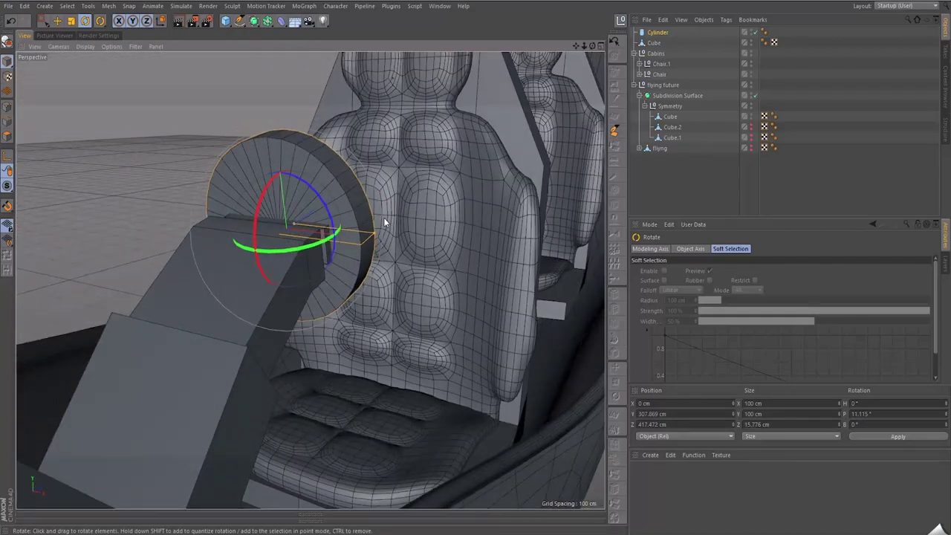
Add a second cube, Cube.1, and position it above the steering-wheel disc.
left_click(226, 22)
key("e")
left_click_drag(170, 466, 399, 249)
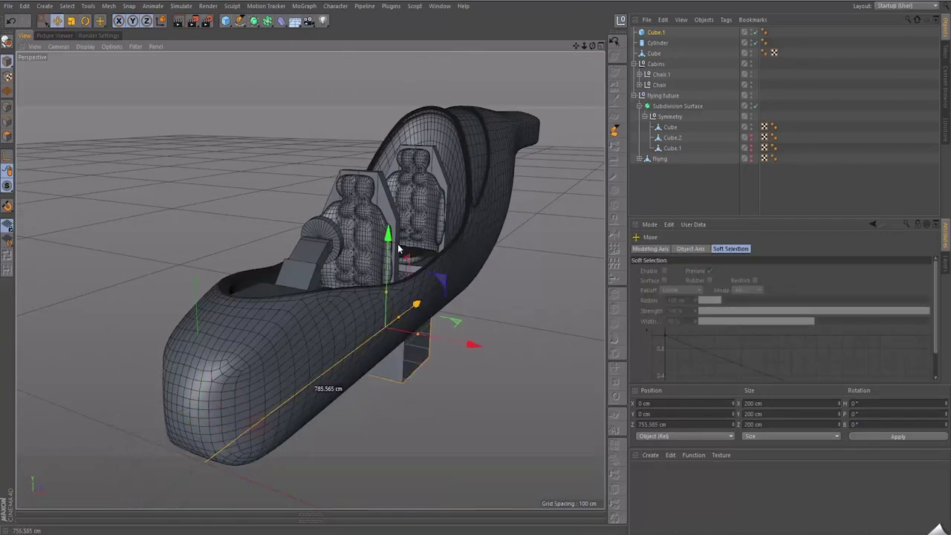
mouse_move(292, 304)
left_mouse_down()
mouse_move(325, 219)
mouse_move(332, 230)
left_mouse_up()
scroll(304, 261, "up", 5)
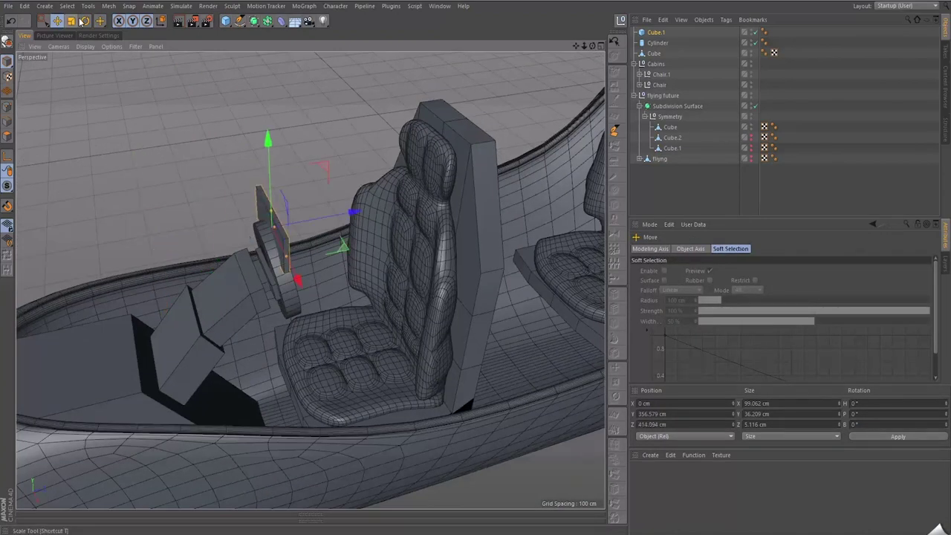
left_click(657, 43)
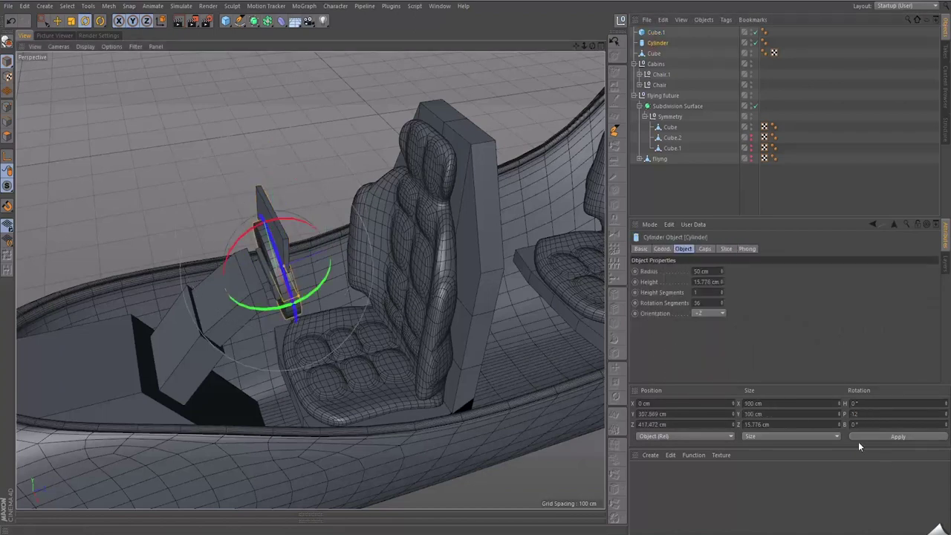
key("ctrl+z")
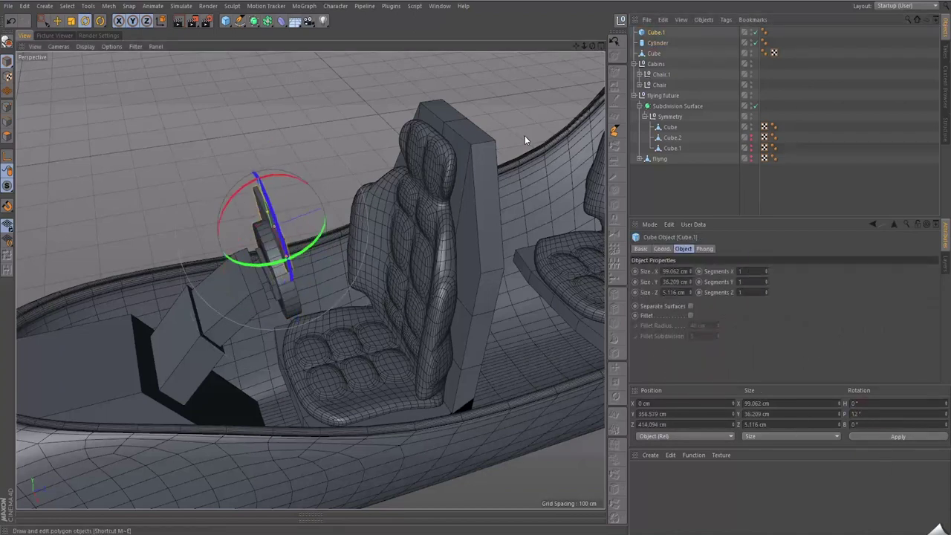
key("e")
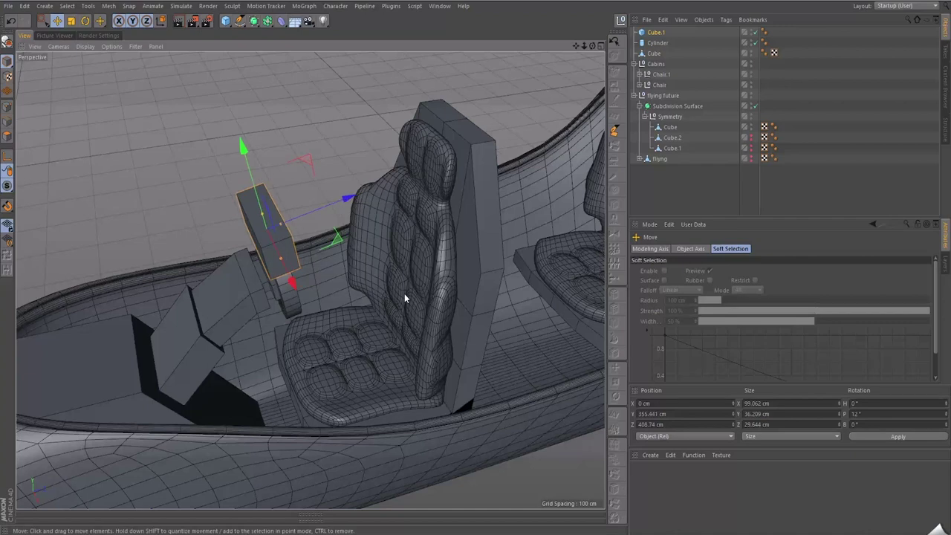
left_click_drag(405, 298, 377, 182, "alt")
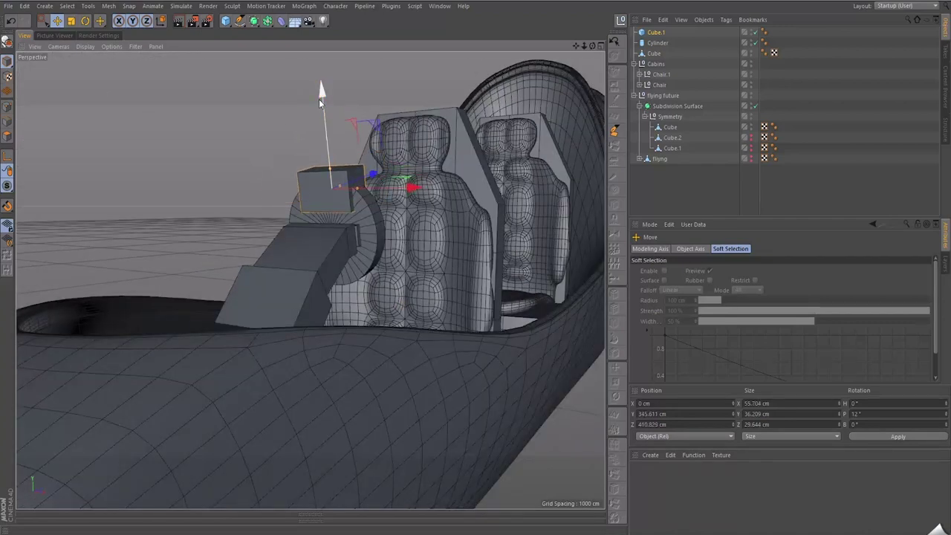
mouse_move(373, 267)
left_mouse_down("alt")
mouse_move(465, 260)
mouse_move(415, 105)
left_mouse_up("alt")
Put the cylinder and Cube.1 in a Boole (A subtract B), lowering the cutter into the wheel.
left_click(267, 20)
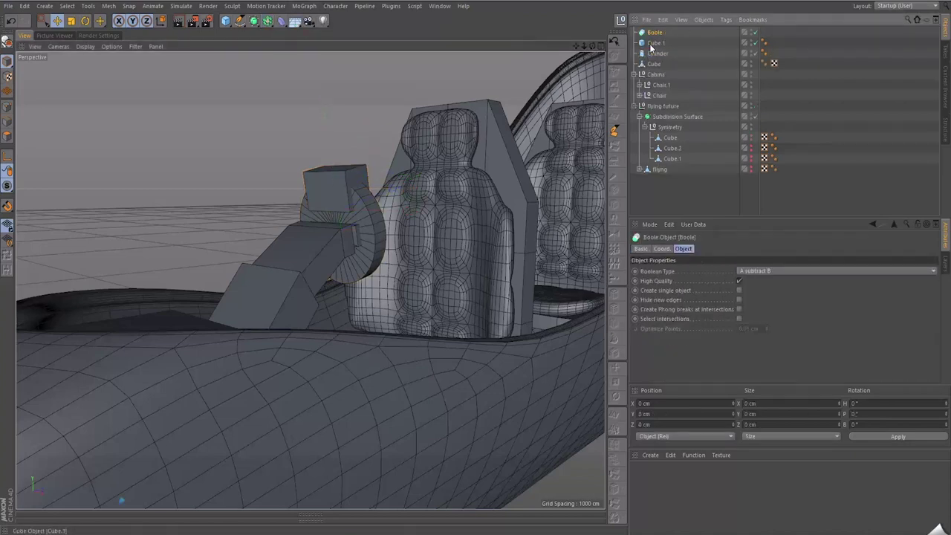
left_click_drag(653, 36, 646, 40)
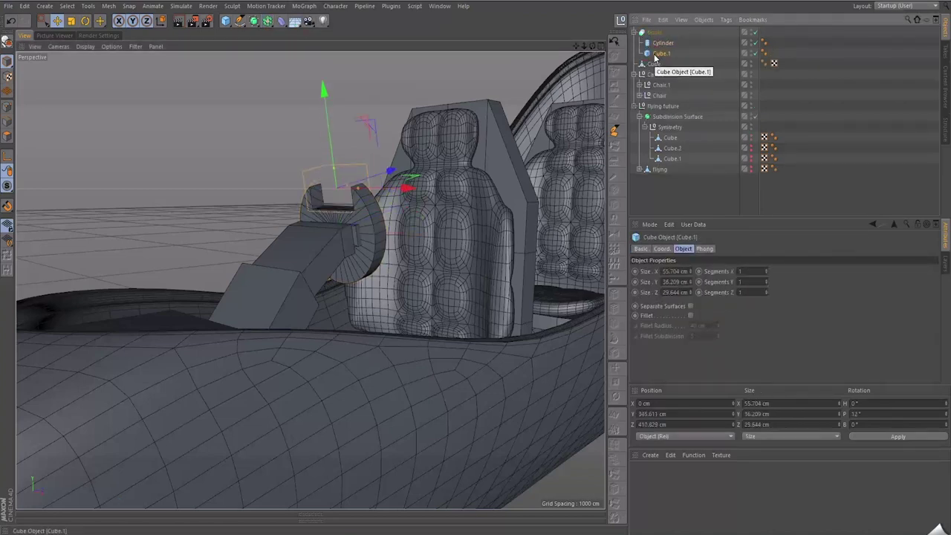
left_click_drag(323, 89, 330, 175)
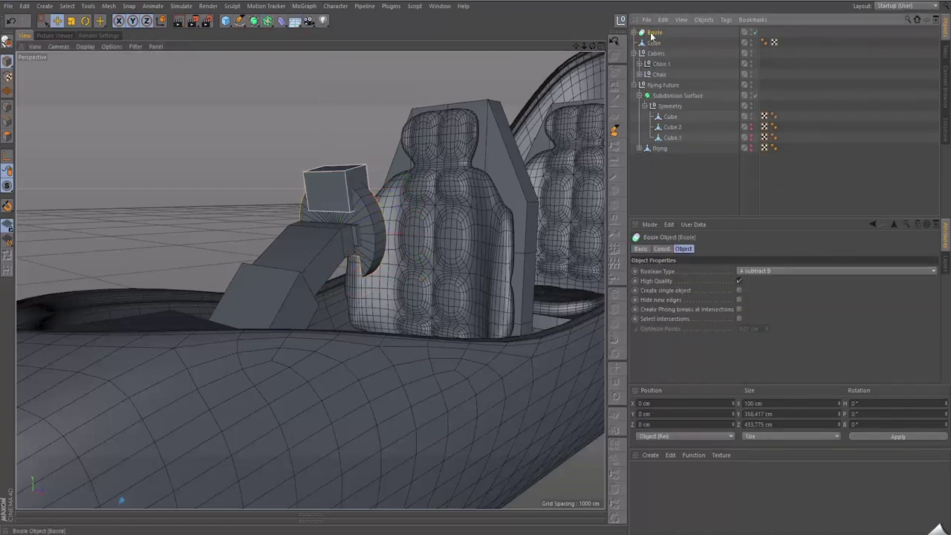
left_click_drag(310, 276, 416, 282, "alt")
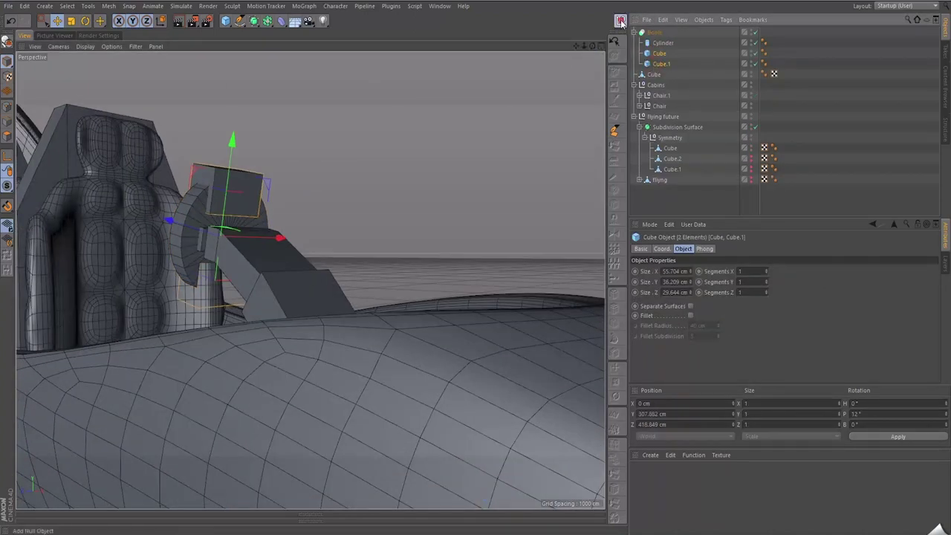
Add a Null inside the Boole to group the Cube and Cube.1 cutters.
left_click(621, 22)
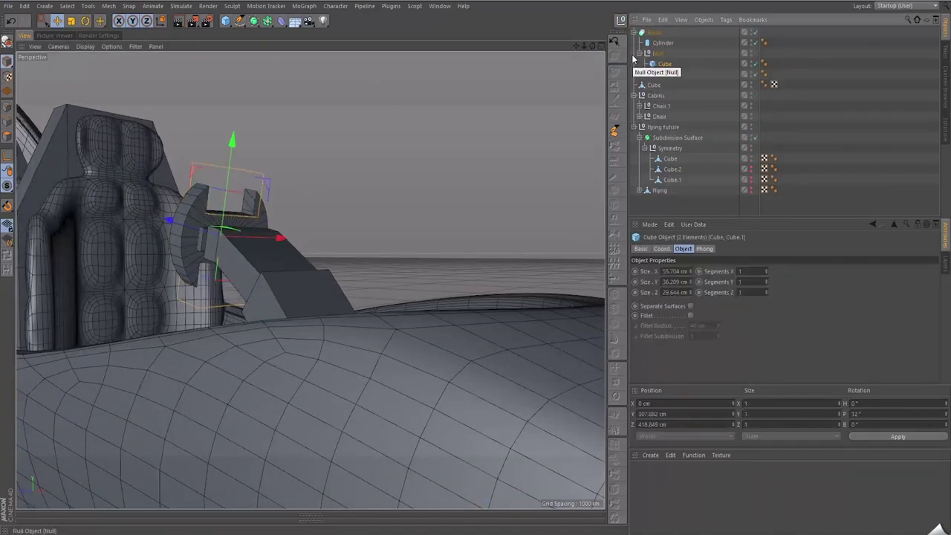
key("F3")
scroll(249, 174, "up", 3)
scroll(183, 175, "down", 1)
left_click(173, 183)
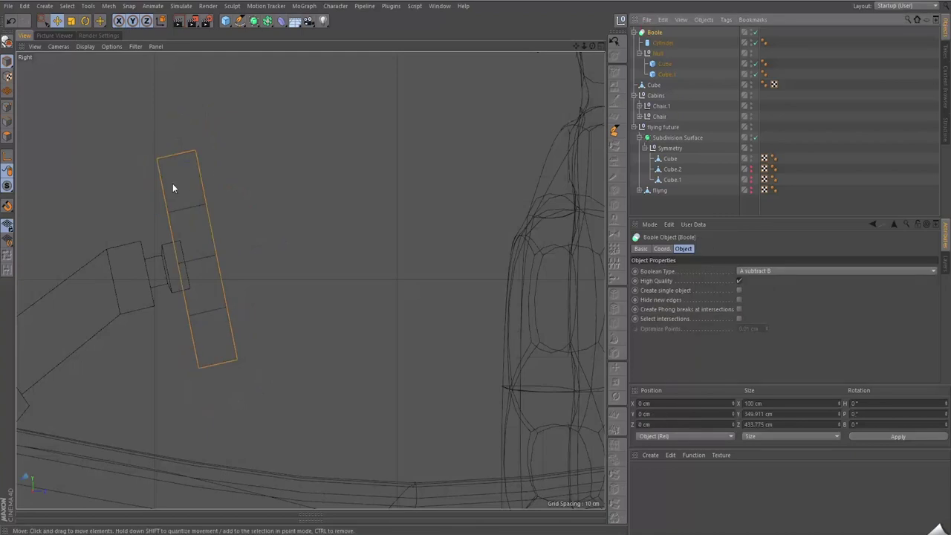
left_click(639, 55)
scroll(305, 231, "down", 3)
scroll(213, 245, "down", 2)
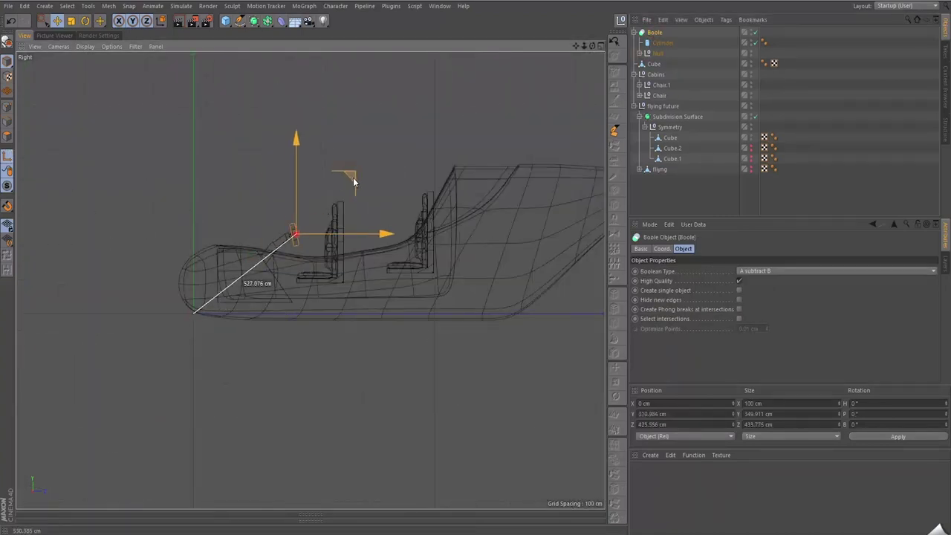
scroll(354, 181, "up", 3)
scroll(328, 176, "up", 2)
Copy Cube.1 into the Null as Cube.2 and slide it along X.
left_click(639, 53)
left_click(663, 75)
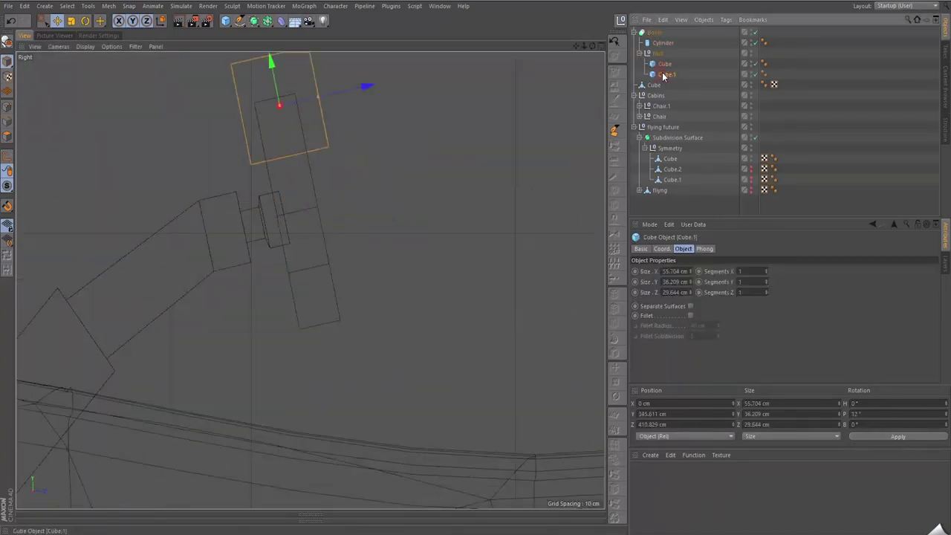
key("F1")
mouse_move(308, 126)
left_mouse_down("alt")
mouse_move(401, 195)
mouse_move(425, 267)
mouse_move(434, 225)
mouse_move(401, 205)
mouse_move(267, 244)
mouse_move(366, 238)
left_mouse_up("alt")
scroll(427, 264, "up", 2)
scroll(426, 264, "down", 3)
left_click_drag(667, 62, 667, 64, "ctrl")
left_click_drag(361, 325, 362, 326)
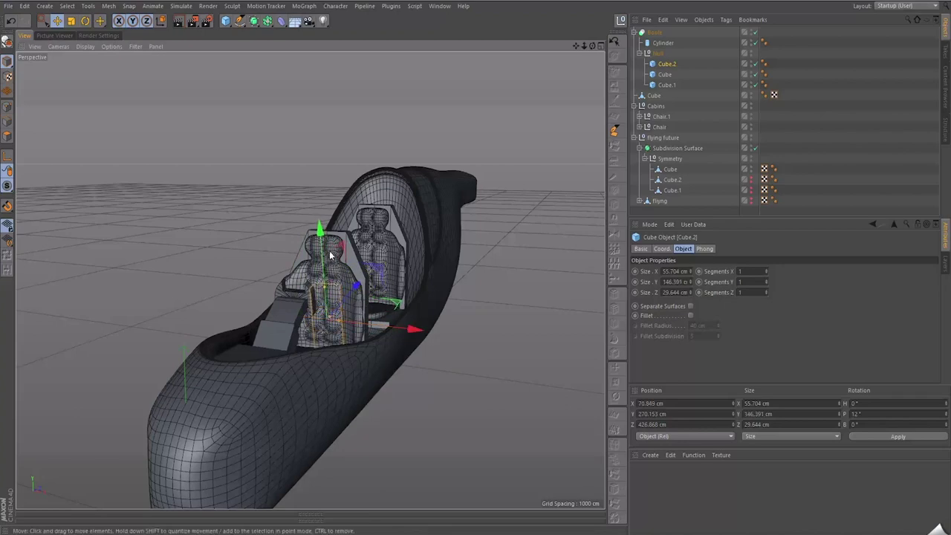
Shift the cube copies sideways, place Cube.3 on the left at X −65.963 cm, delete extras.
scroll(331, 255, "up", 3)
scroll(319, 267, "up", 2)
left_click_drag(449, 285, 458, 292)
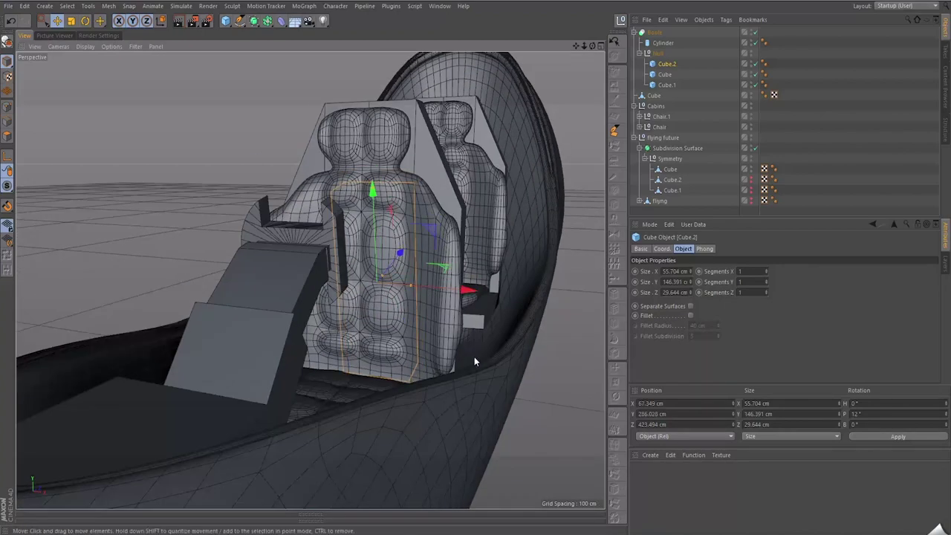
mouse_move(419, 164)
left_mouse_down("alt")
mouse_move(476, 162)
mouse_move(551, 287)
mouse_move(470, 282)
left_mouse_up("alt")
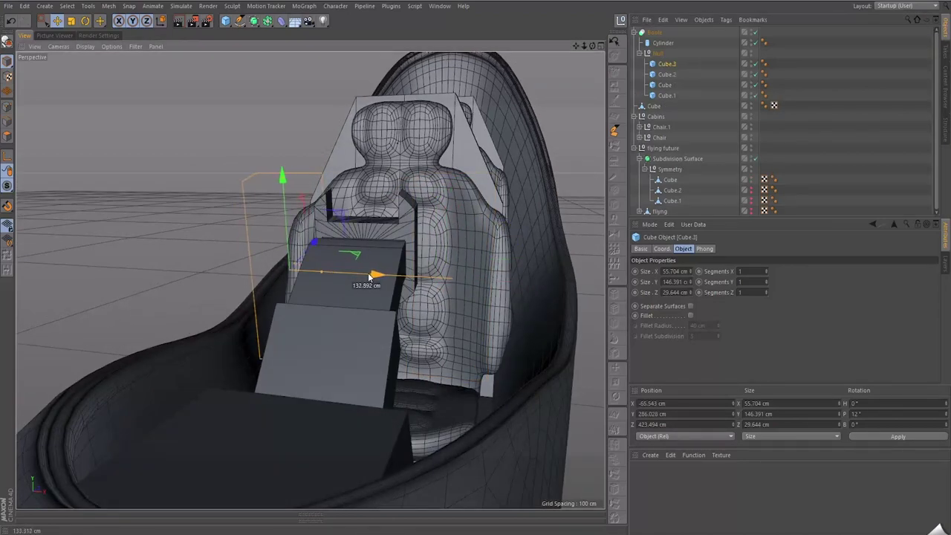
left_click_drag(370, 277, 434, 214, "alt")
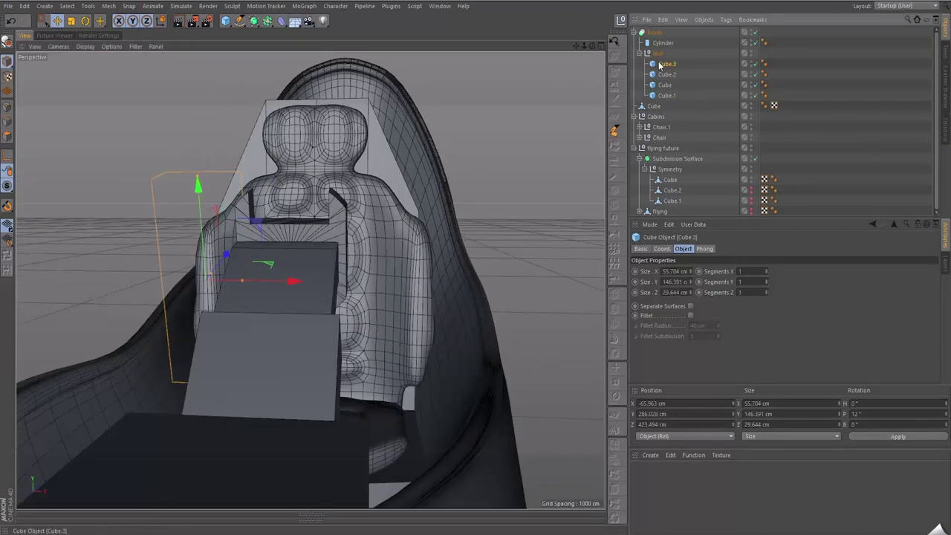
key("Delete")
Frame and preview-render the whole aircraft, then select the steering-column block.
left_click(638, 53)
left_click(654, 32)
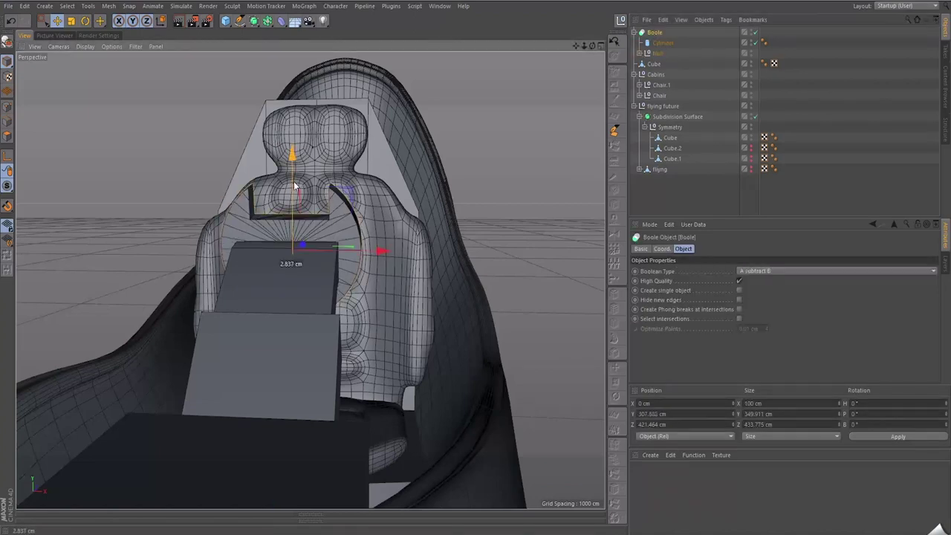
mouse_move(446, 217)
left_mouse_down("alt")
mouse_move(410, 226)
mouse_move(455, 193)
left_mouse_up("alt")
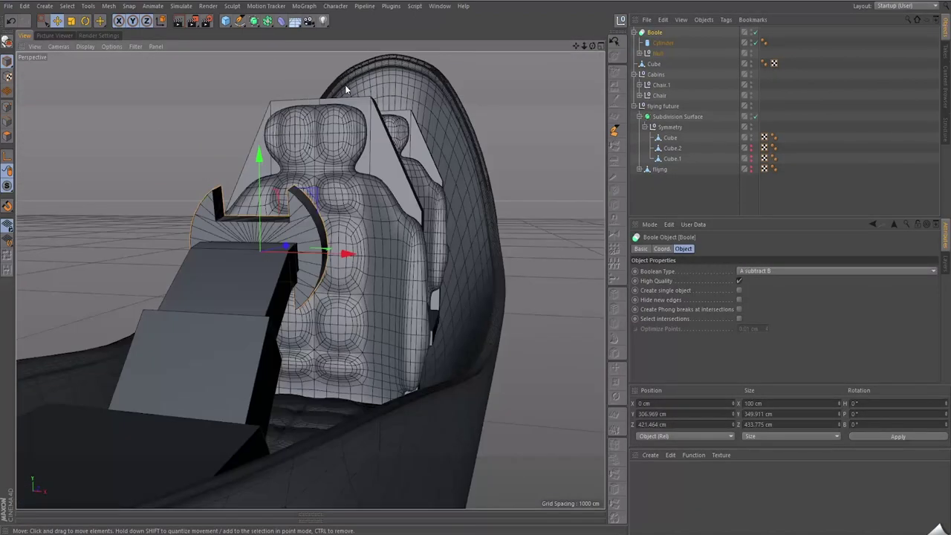
key("h")
key("ctrl+r")
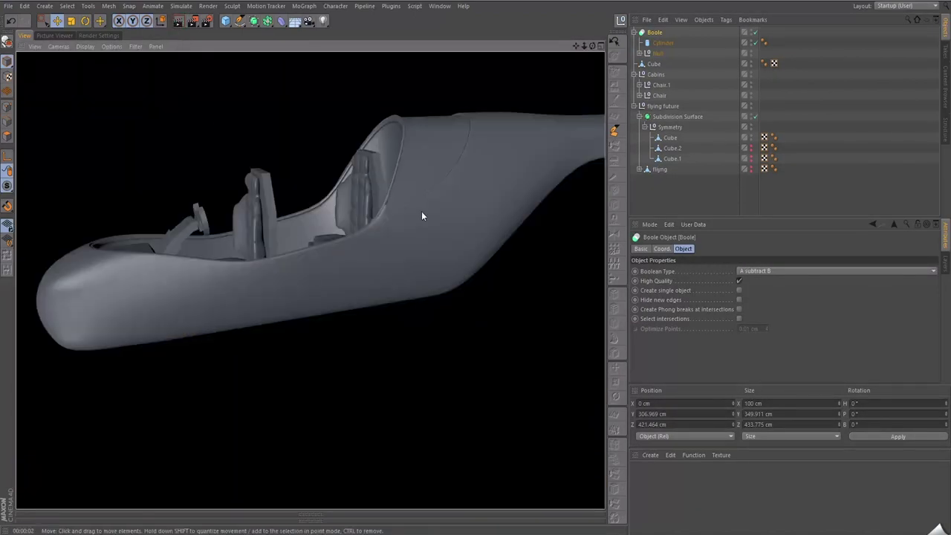
scroll(344, 160, "up", 3)
left_click(245, 297)
Add a Bevel deformer under the steering-column Cube for a 1 cm edge chamfer.
left_click(281, 20)
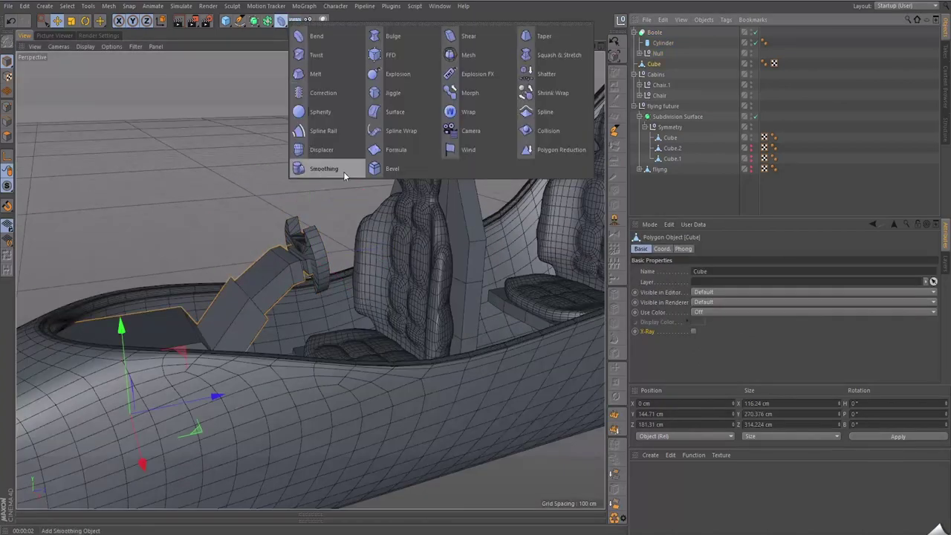
left_click(387, 169)
left_click_drag(653, 71, 652, 66)
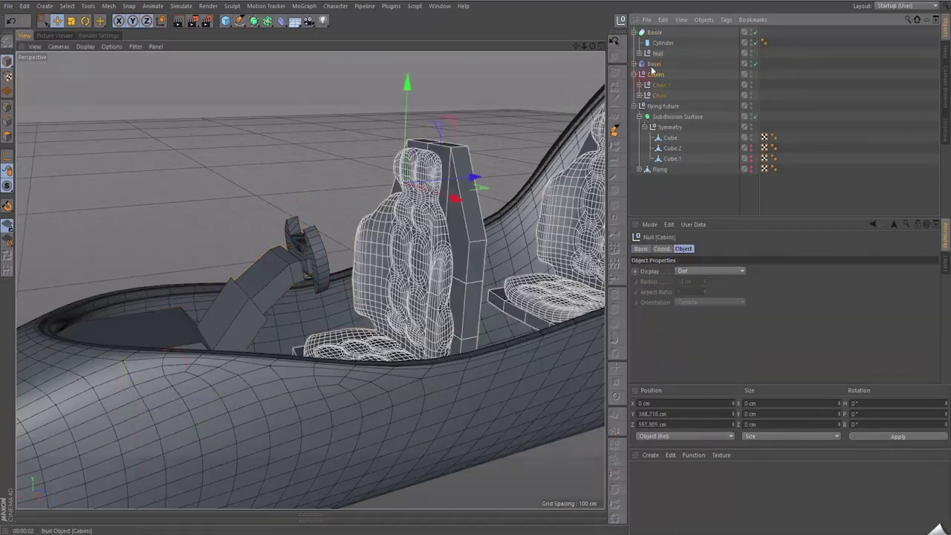
left_click(655, 74)
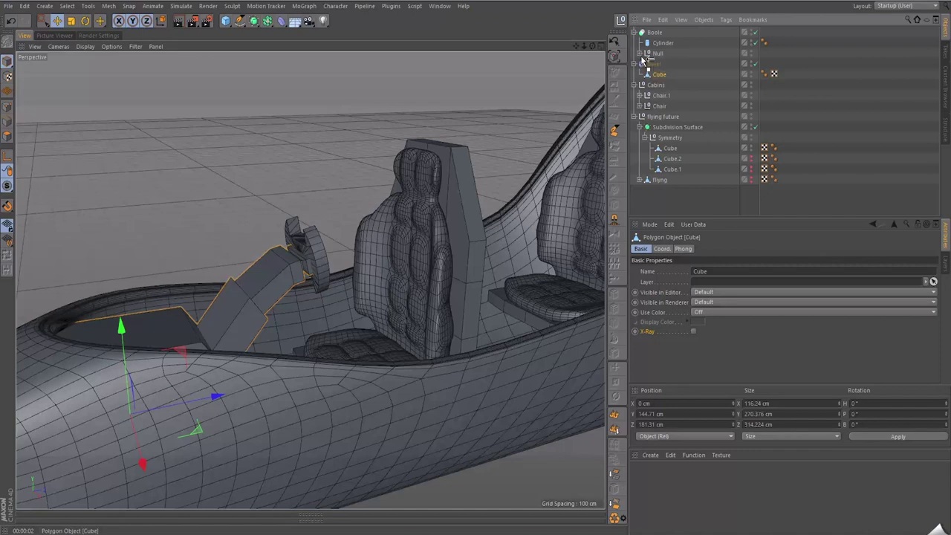
left_click_drag(652, 64, 660, 74)
scroll(254, 301, "up", 5)
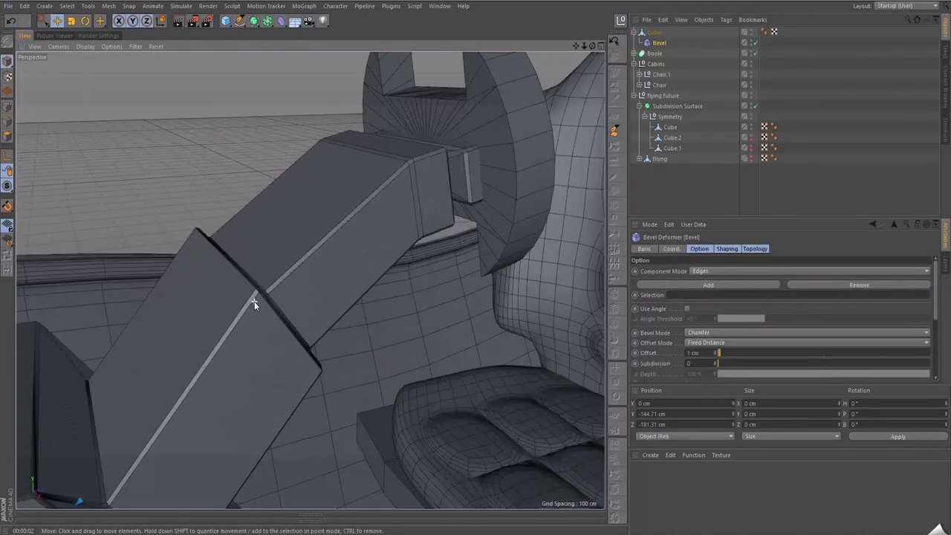
scroll(255, 301, "down", 4)
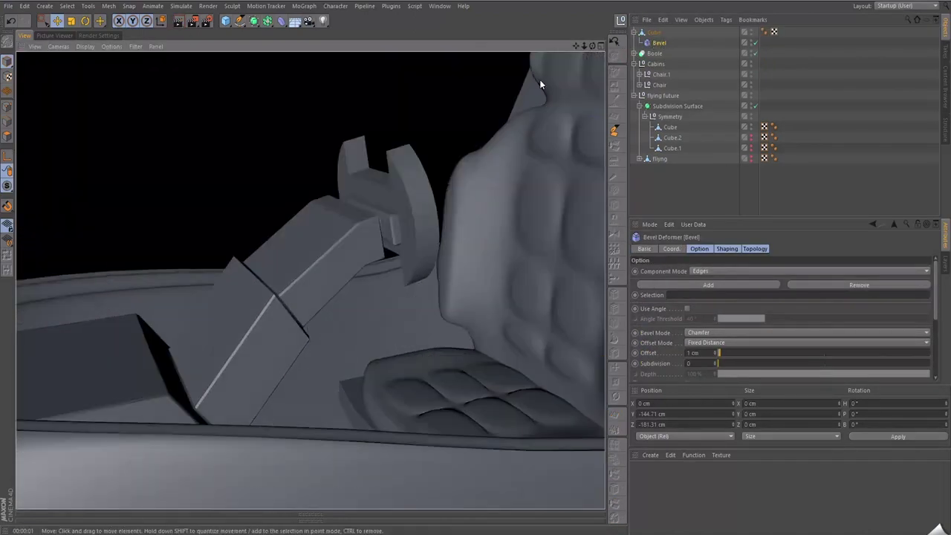
left_click(637, 33)
left_click(654, 33)
Hide the Boole's new edges and shift the steering wheel about 5.5 cm along X.
left_click(653, 42)
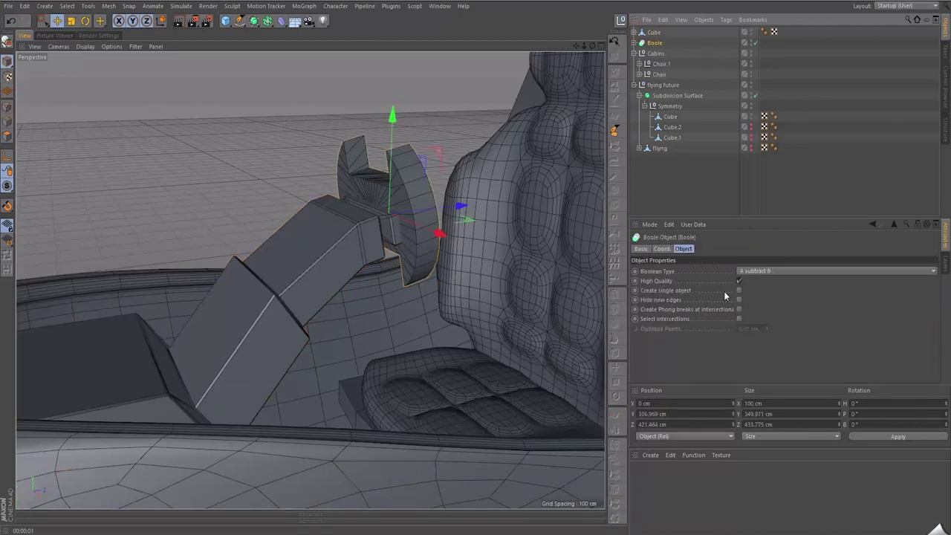
scroll(474, 198, "down", 3)
mouse_move(474, 199)
left_mouse_down("alt")
mouse_move(457, 153)
mouse_move(470, 159)
left_mouse_up("alt")
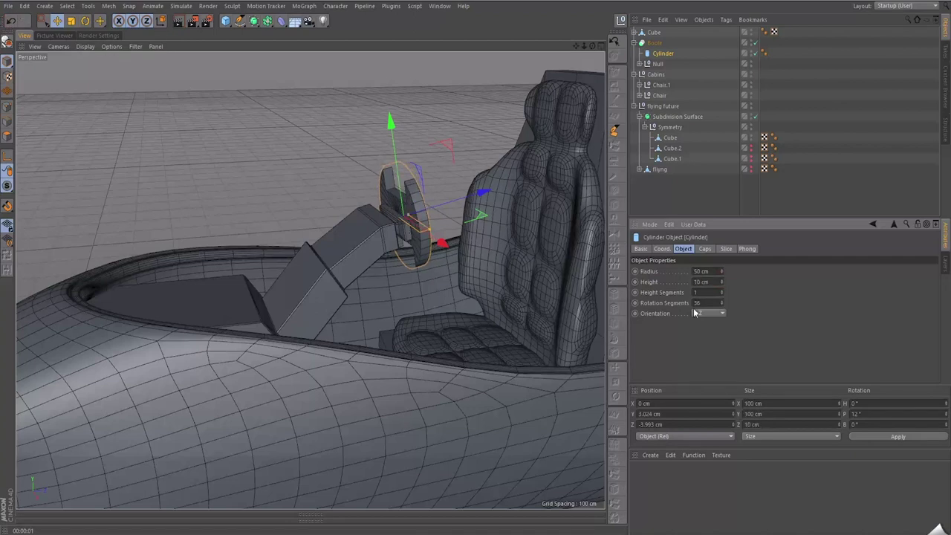
left_click_drag(420, 204, 453, 218)
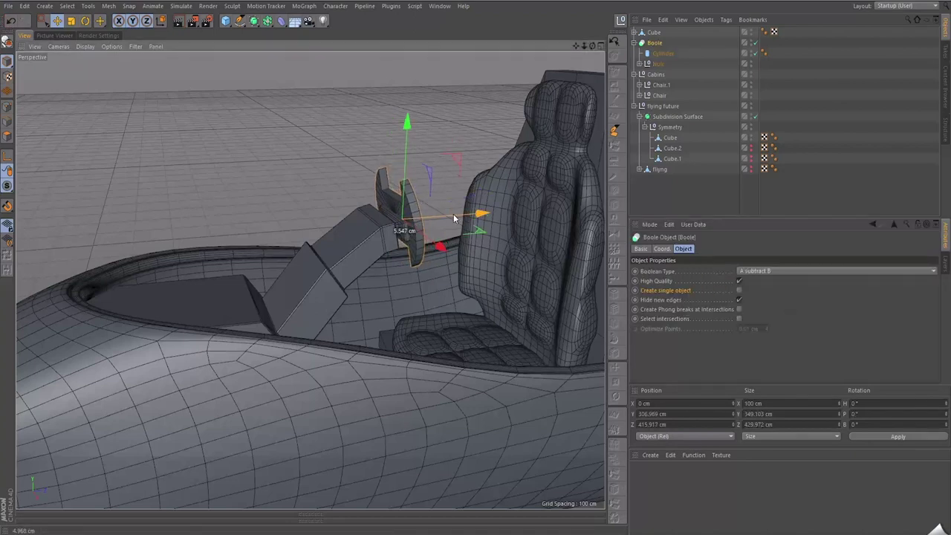
mouse_move(469, 251)
left_mouse_down("alt")
mouse_move(403, 269)
mouse_move(419, 251)
mouse_move(467, 266)
left_mouse_up("alt")
scroll(403, 269, "down", 5)
scroll(466, 266, "up", 3)
scroll(391, 298, "up", 3)
mouse_move(391, 298)
left_mouse_down("alt")
mouse_move(397, 291)
mouse_move(431, 300)
mouse_move(386, 311)
mouse_move(462, 272)
mouse_move(408, 297)
mouse_move(418, 305)
mouse_move(400, 188)
mouse_move(418, 192)
mouse_move(478, 260)
left_mouse_up("alt")
scroll(431, 300, "up", 3)
scroll(447, 308, "down", 5)
Turn off the body's Subdivision Surface to show its low-poly cage.
left_click(445, 223)
key("q")
scroll(476, 300, "down", 5)
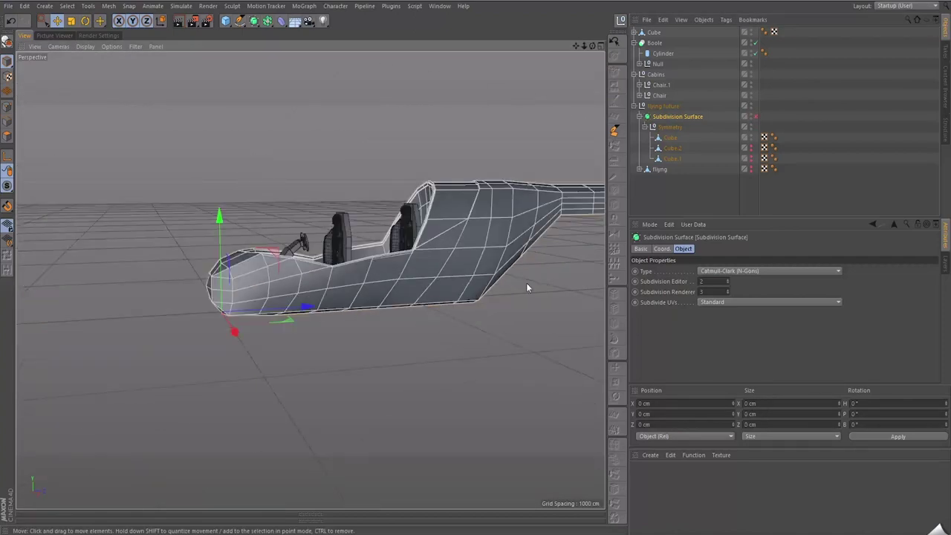
scroll(473, 312, "up", 1)
mouse_move(470, 352)
left_mouse_down("alt")
mouse_move(465, 374)
mouse_move(512, 389)
left_mouse_up("alt")
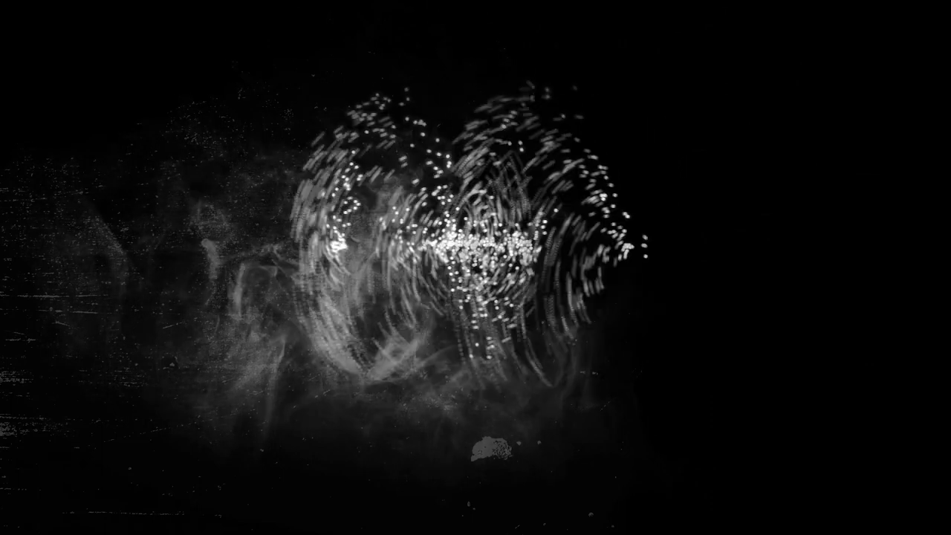